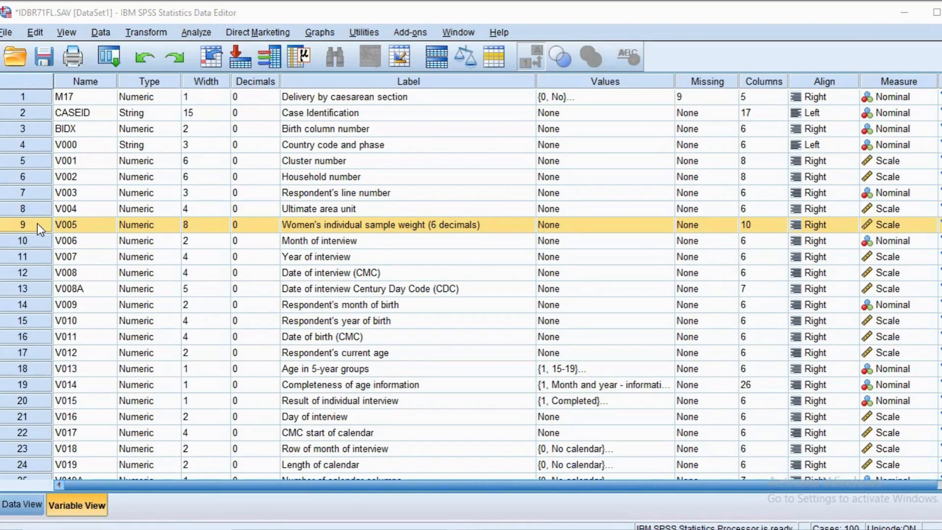
- Start computing a new variable with the target name bobot_normalisasi
click(25, 228)
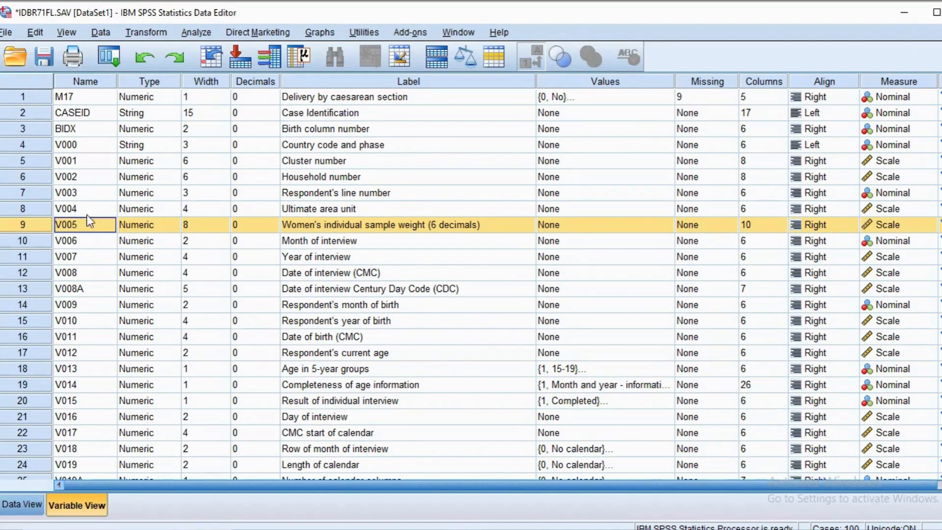
click(160, 33)
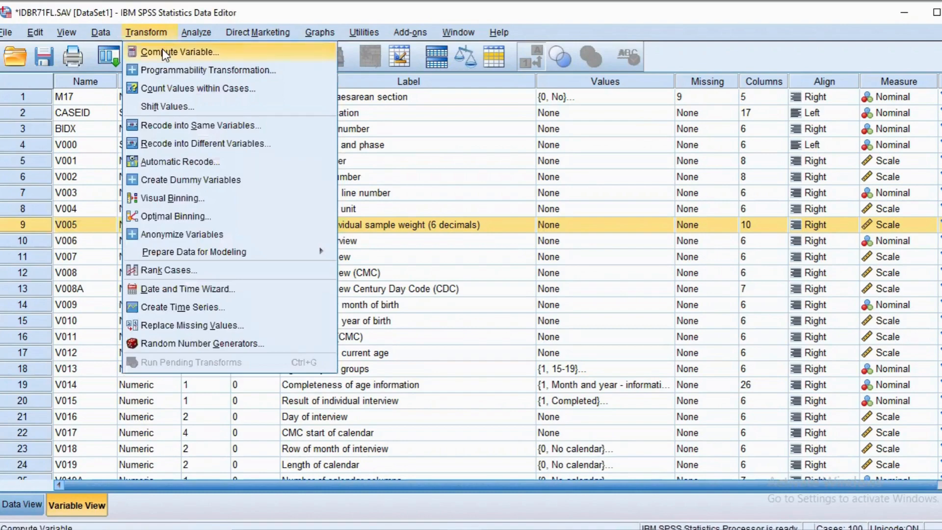
click(162, 51)
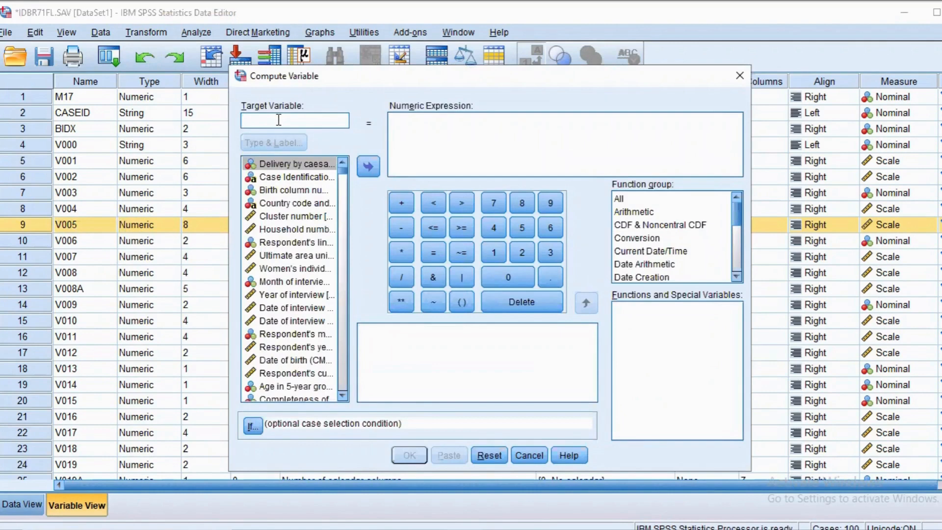
text(bobot)
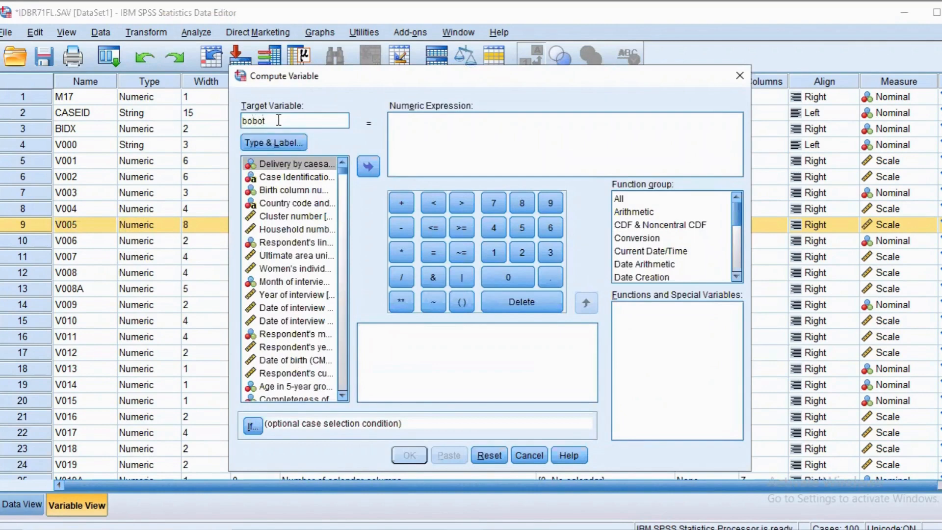
text(_normalisasi)
- Define the new variable's numeric expression as V005 / 1000000, run the computation and look through the variable list
click(298, 269)
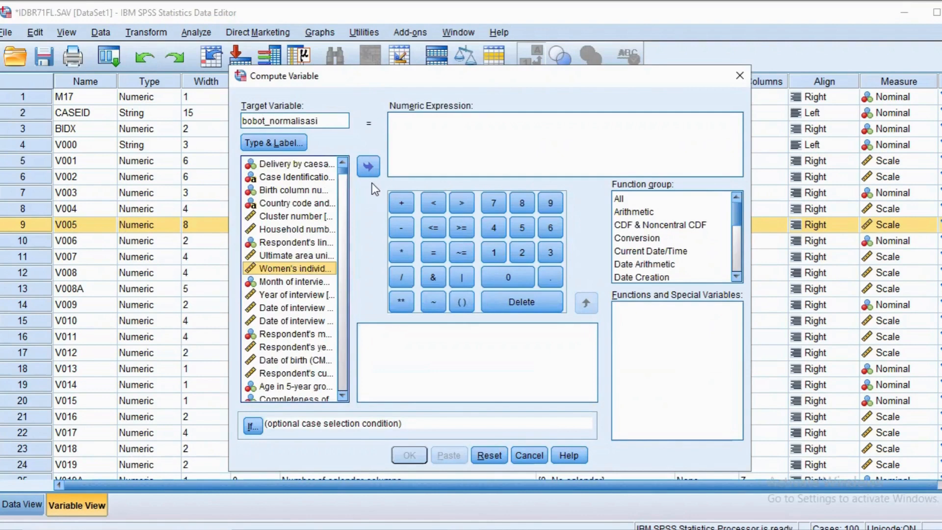
click(368, 168)
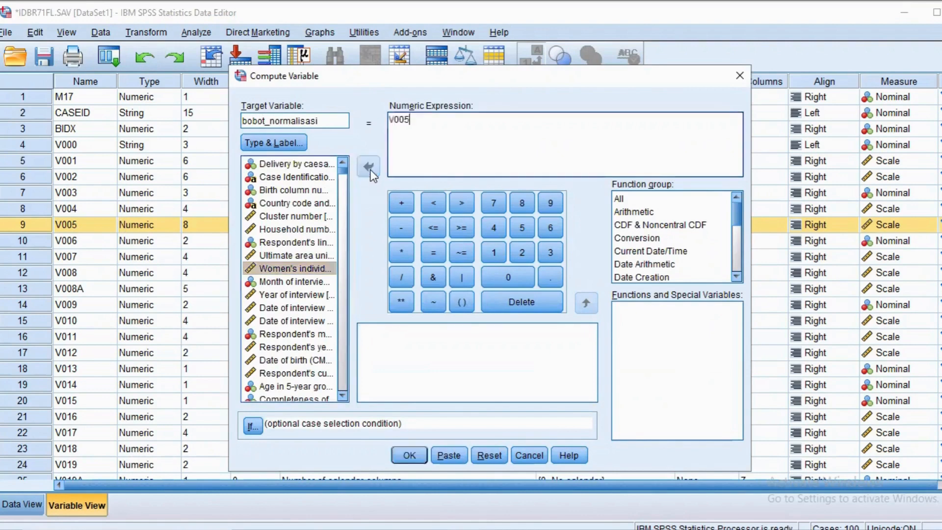
click(404, 274)
click(493, 255)
click(507, 274)
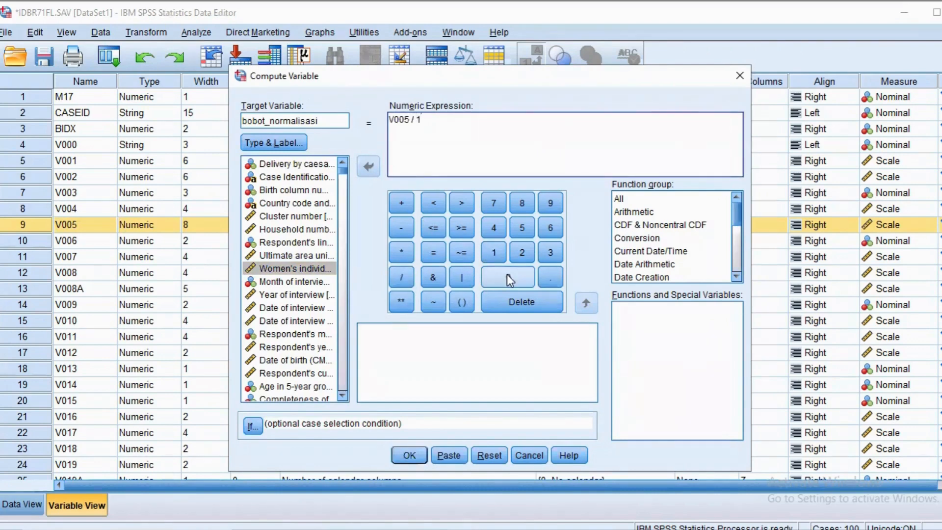
click(507, 275)
click(507, 275)
click(507, 275)
click(507, 275)
click(507, 275)
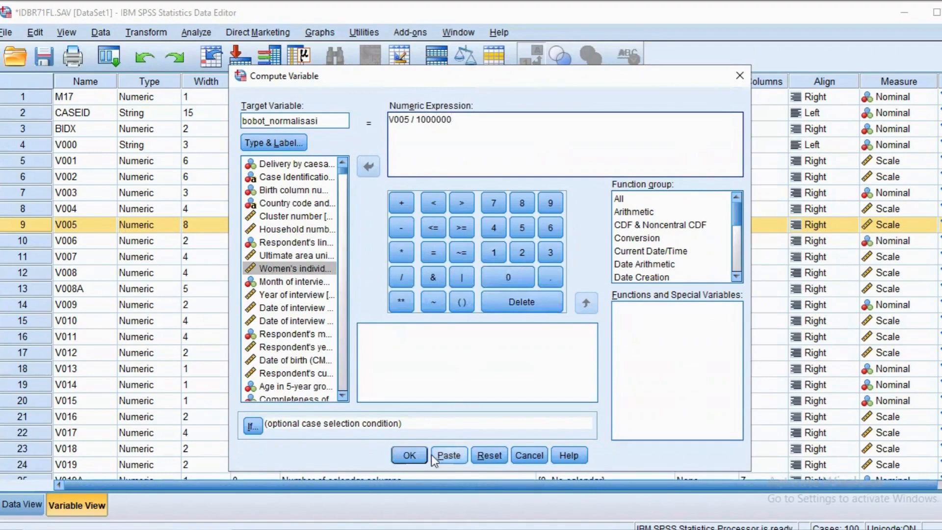
click(409, 455)
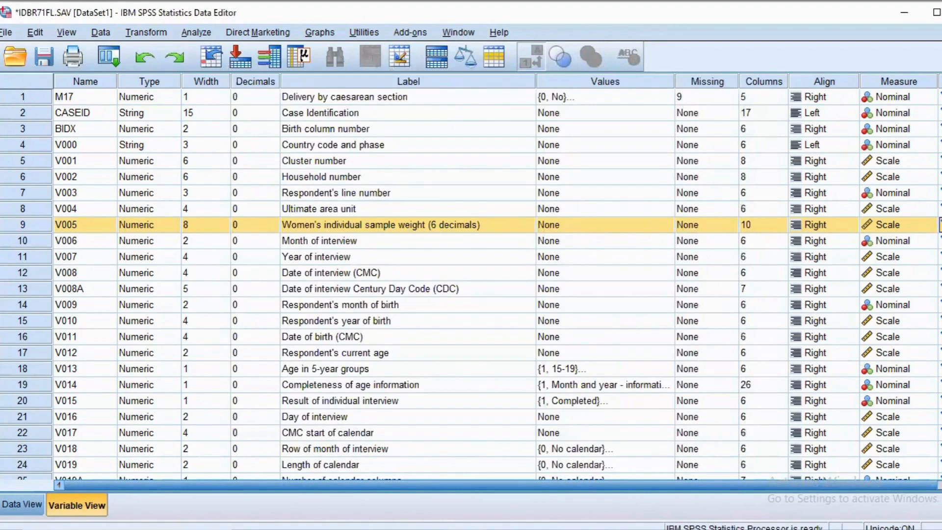
scroll(471, 285, down, 20)
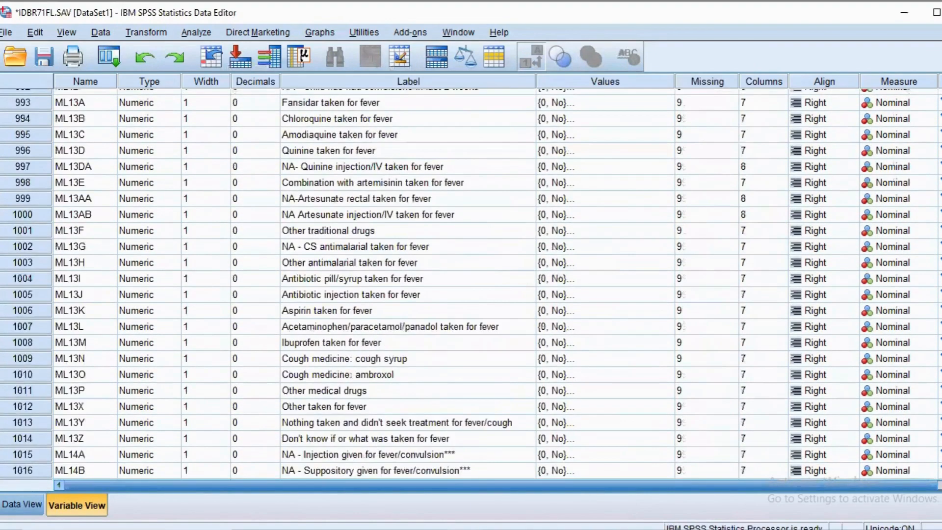
scroll(471, 284, down, 20)
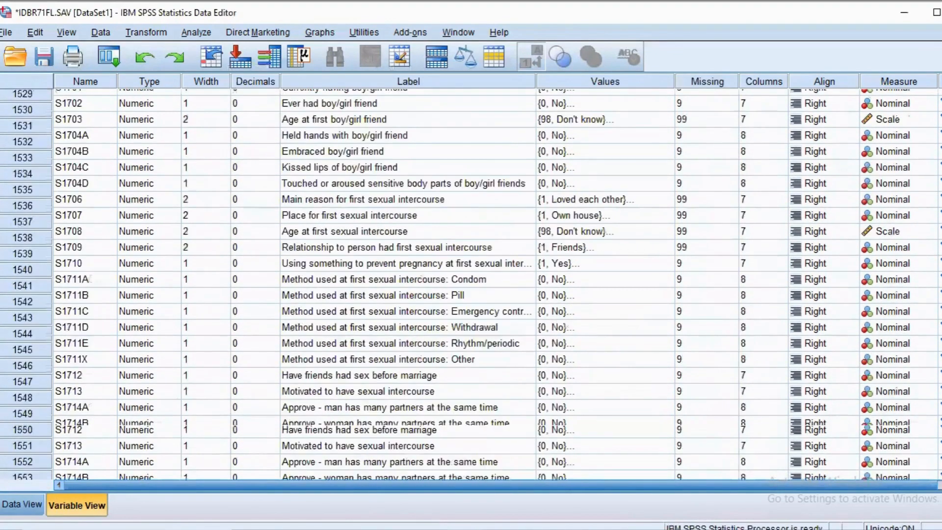
scroll(196, 277, down, 10)
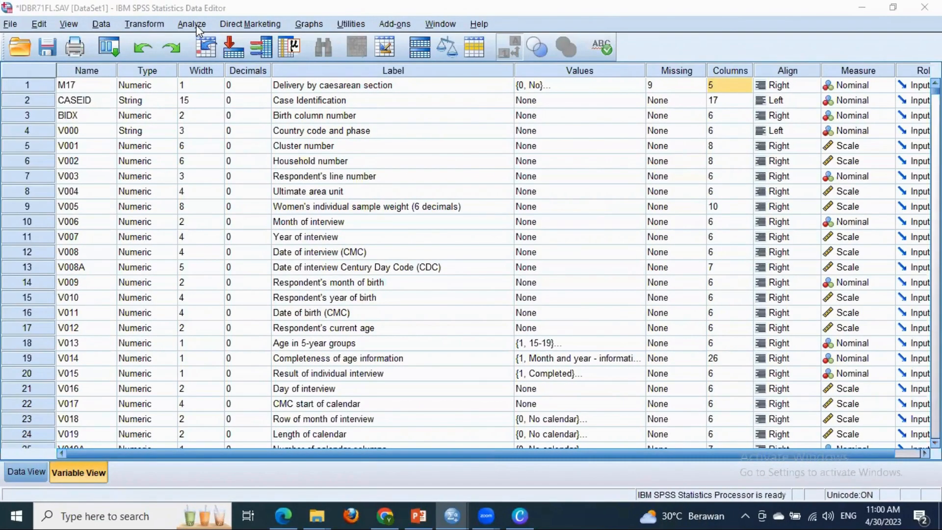
- Prepare a complex samples analysis by creating a plan file named TUTORIAL UAS in the COMPLEX SAMPLE folder, and continue to the design variables
click(185, 27)
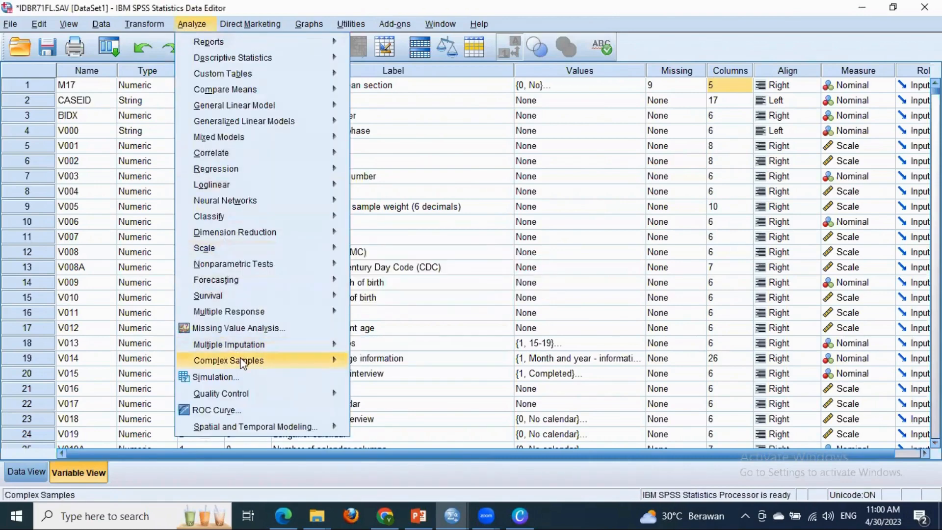
mouse_move(241, 363)
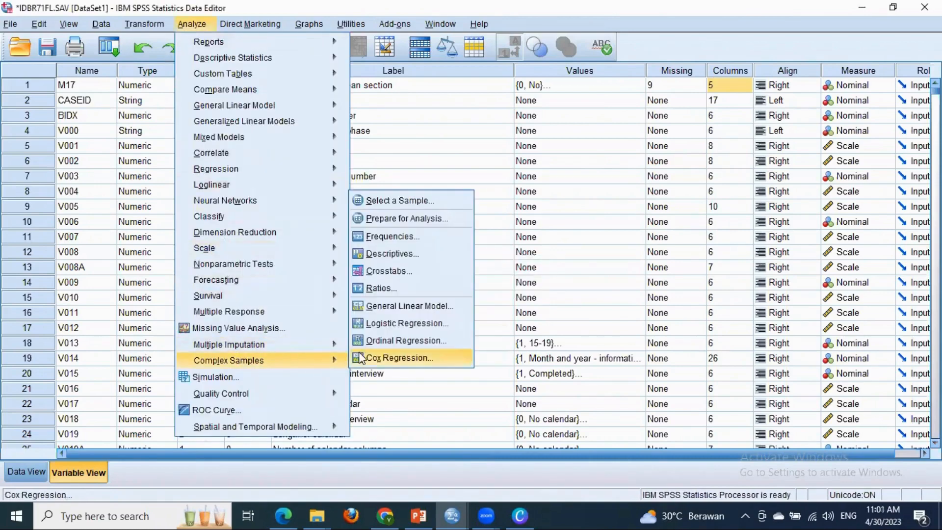
click(397, 220)
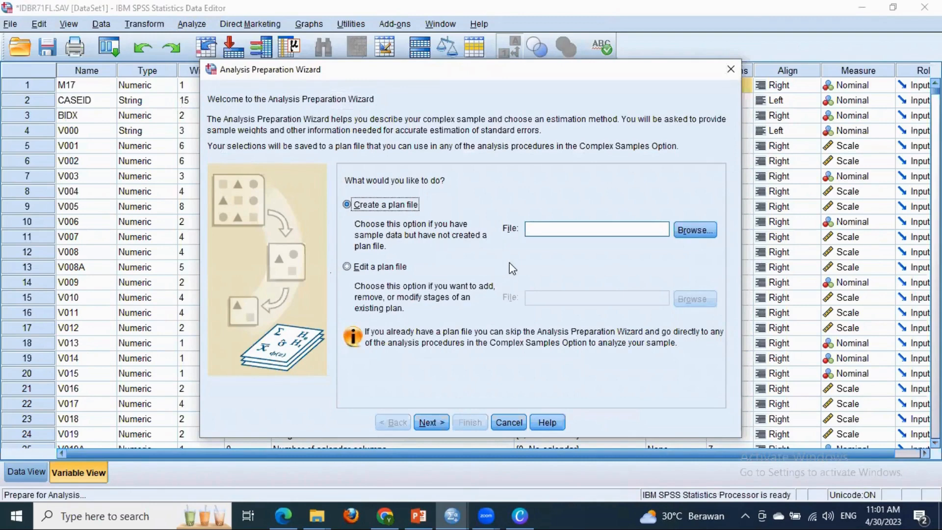
click(695, 230)
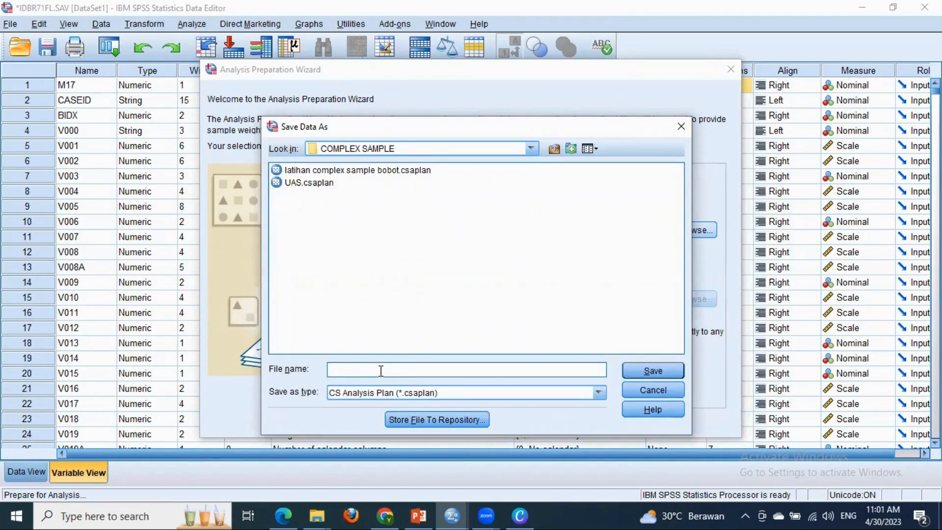
text(L)
key(BackSpace)
text(TUTORIAL UAS)
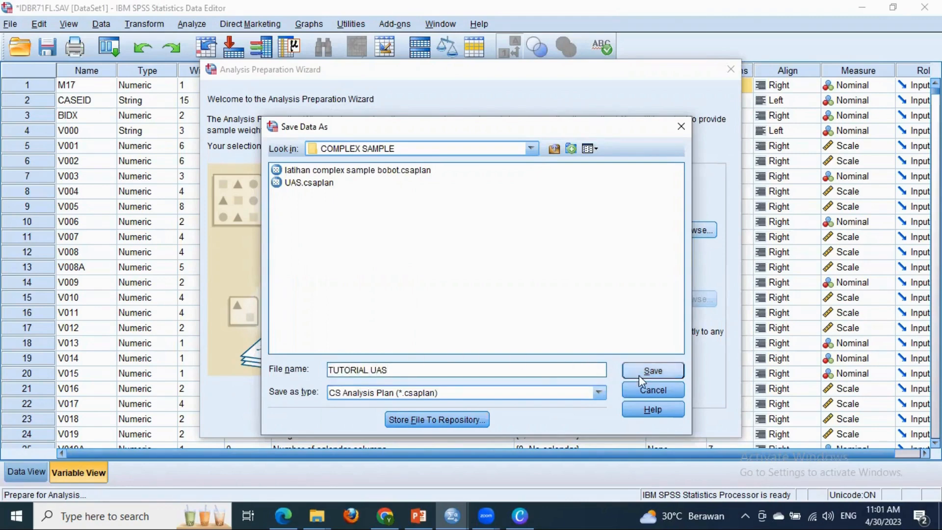
click(658, 369)
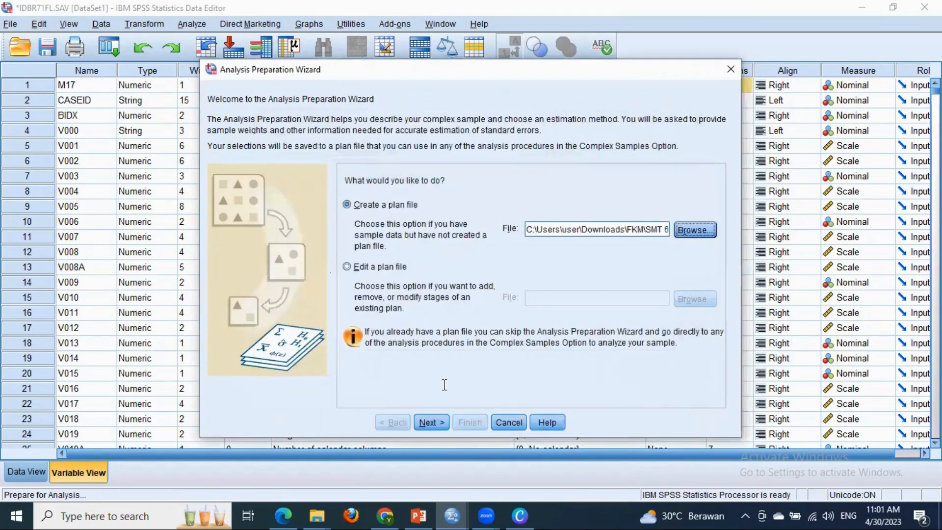
click(428, 423)
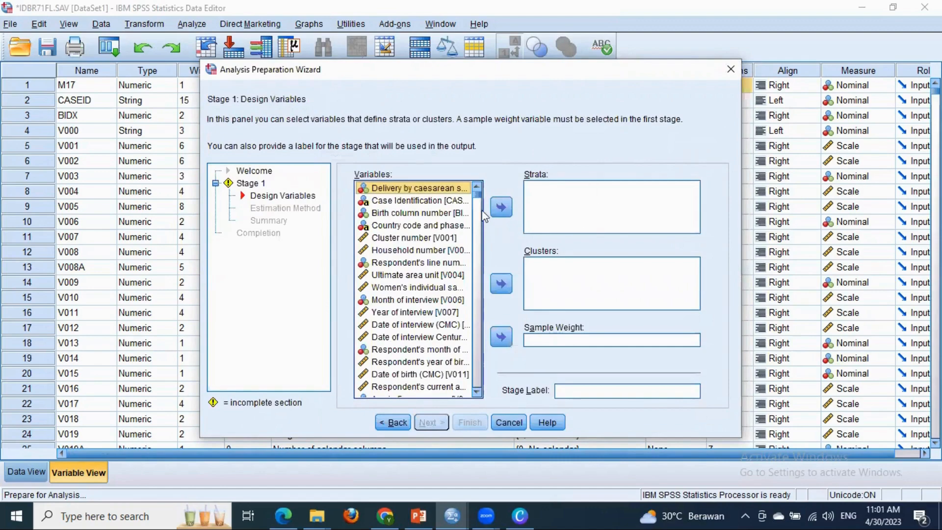
- Assign Province [V024] as the strata variable of stage 1
scroll(478, 203, down, 10)
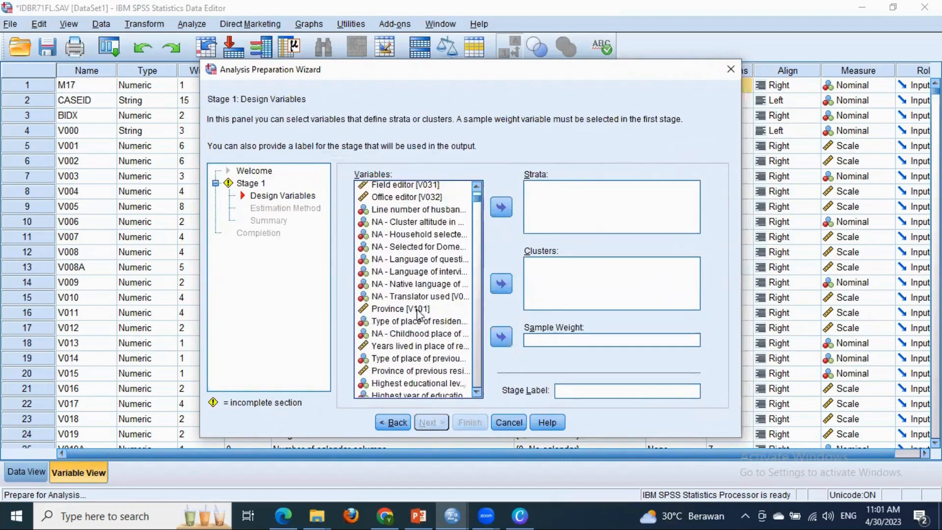
drag(477, 198, 476, 189)
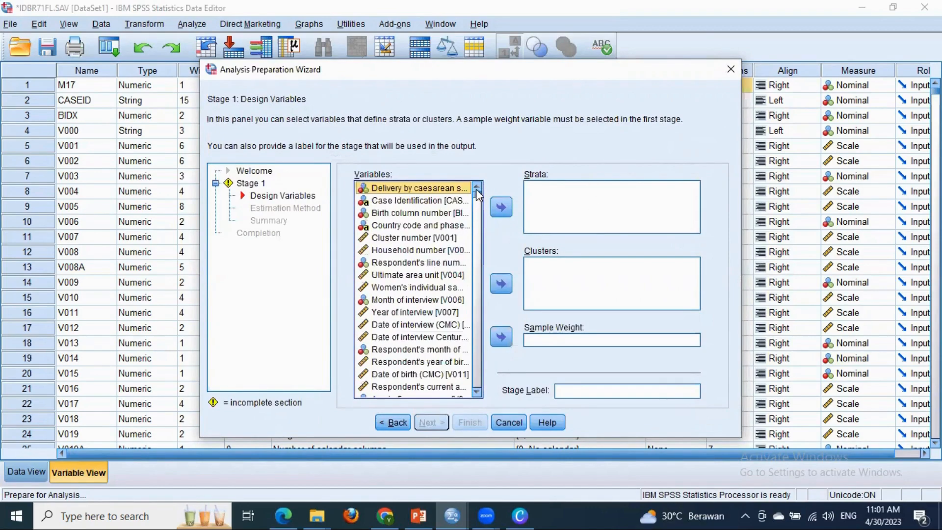
click(398, 382)
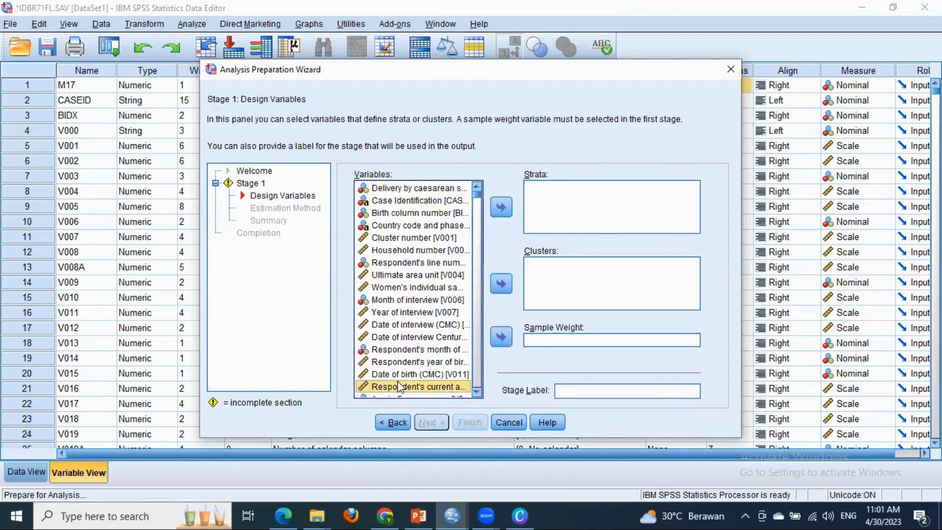
key(Down)
key(Down)
key(Down)
key(Down)
key(Down)
key(Down)
key(Down)
key(Down)
key(Down)
key(Down)
key(Down)
key(Down)
key(Down)
key(Down)
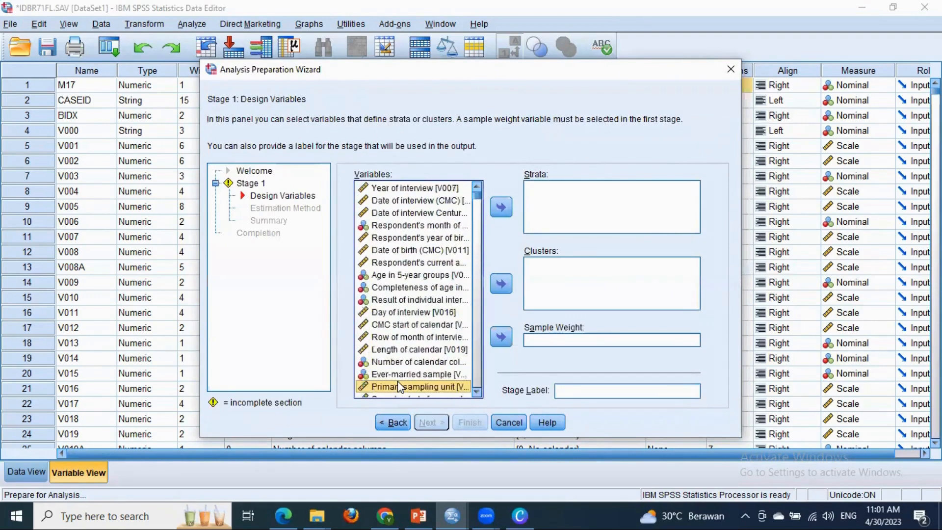
click(423, 375)
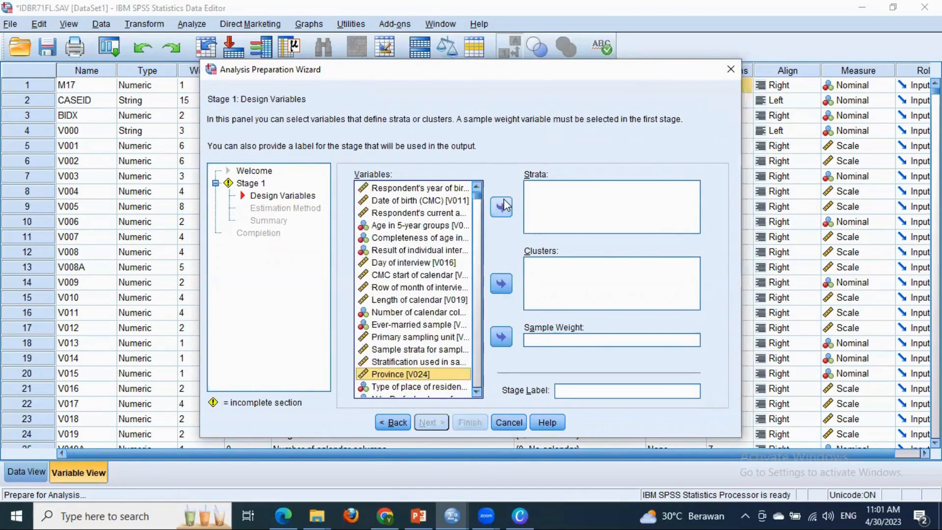
click(501, 206)
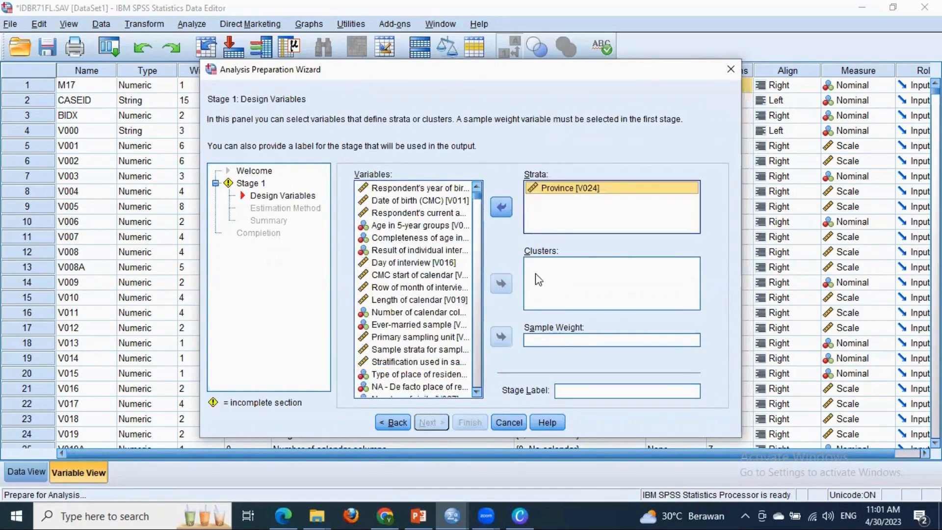
- Assign Primary sampling unit [V021] as the cluster variable and bobot_normalisasi as the sample weight
click(425, 338)
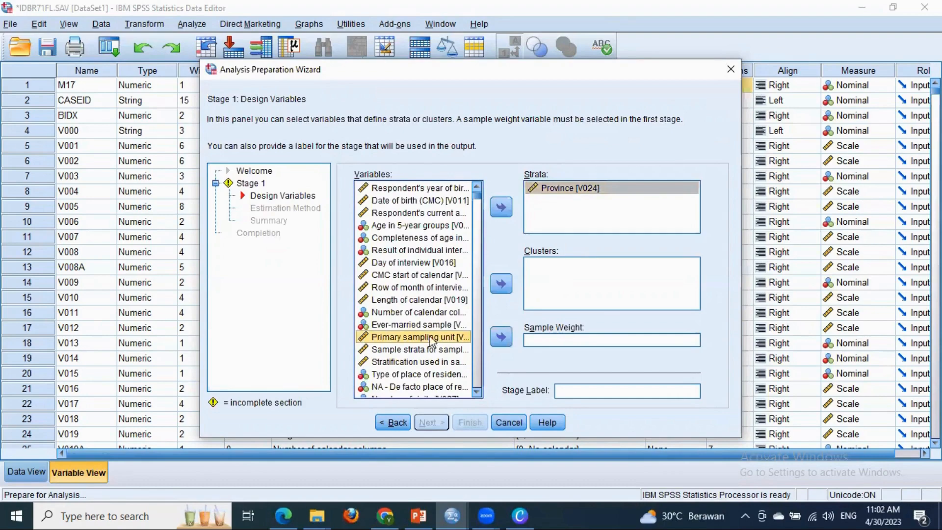
click(501, 285)
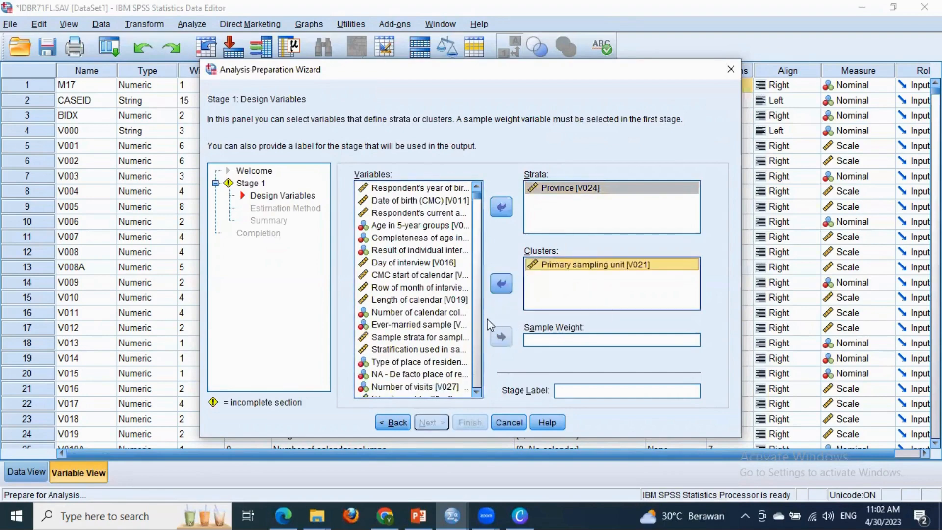
drag(477, 196, 441, 391)
click(441, 391)
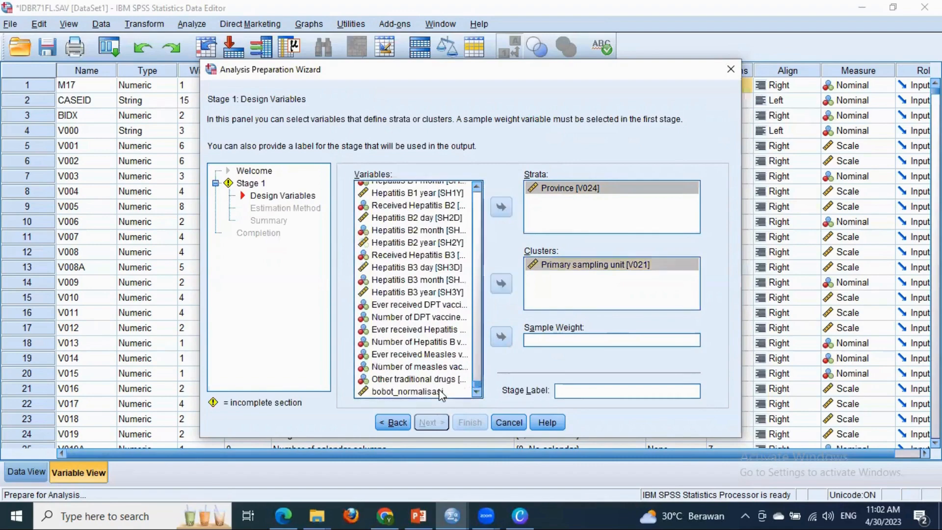
click(501, 337)
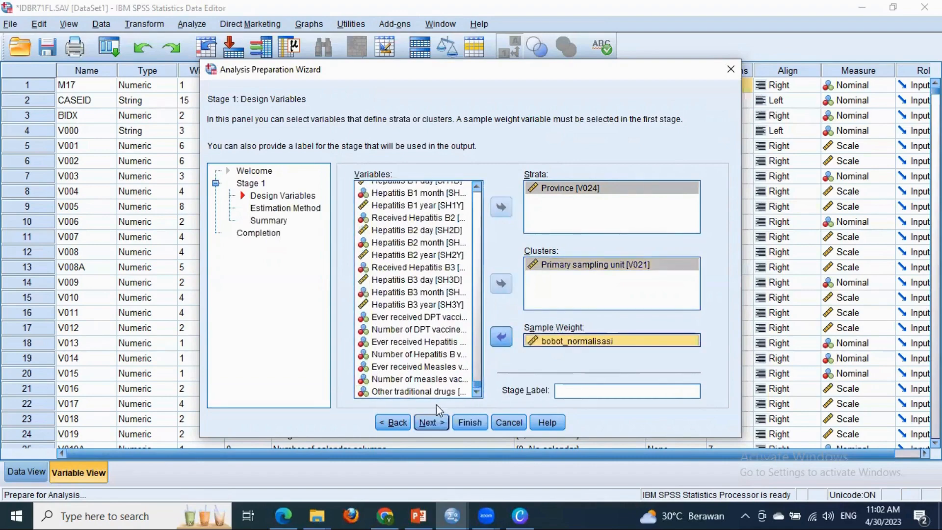
- Accept the WR (sampling with replacement) estimation method and finish the wizard, saving the specifications to the plan file
click(429, 422)
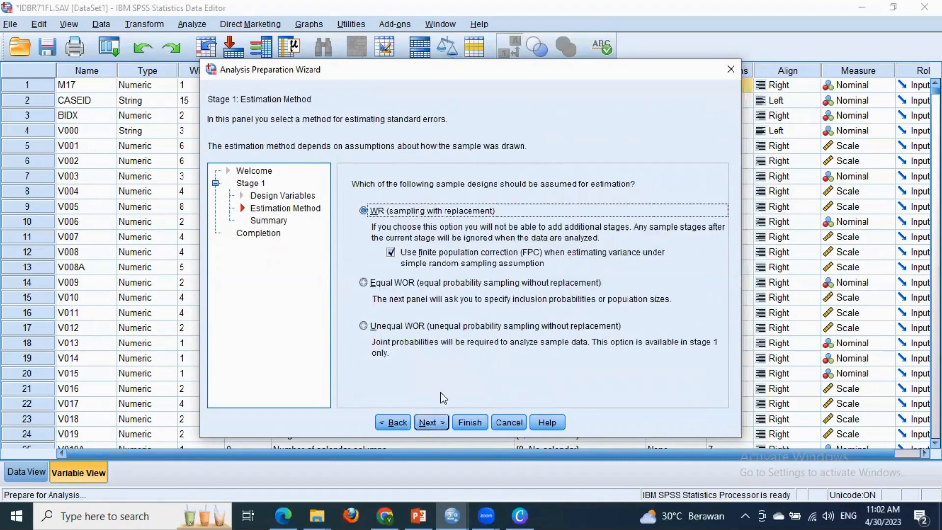
click(431, 422)
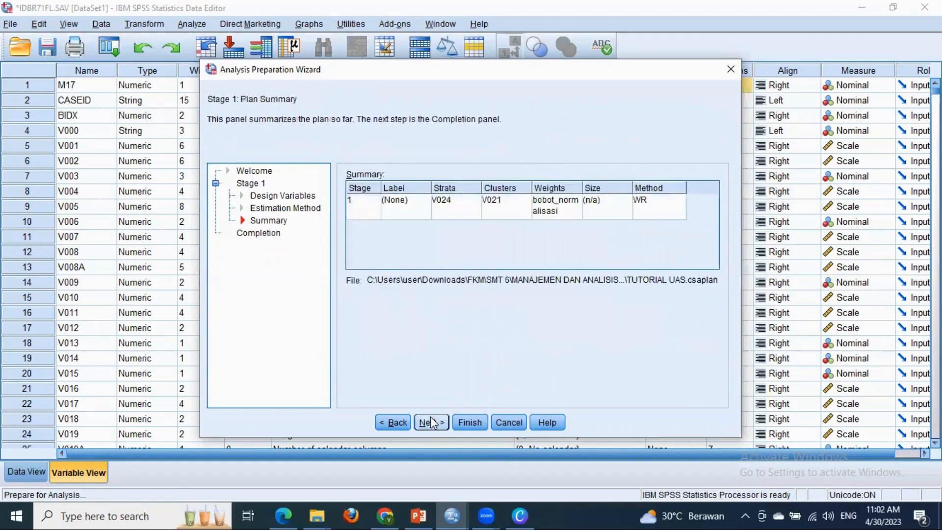
click(431, 421)
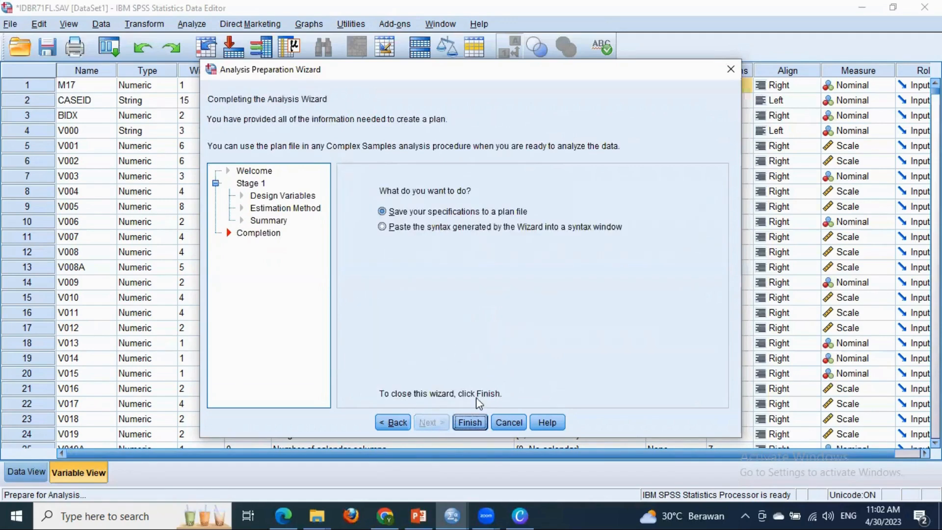
click(470, 421)
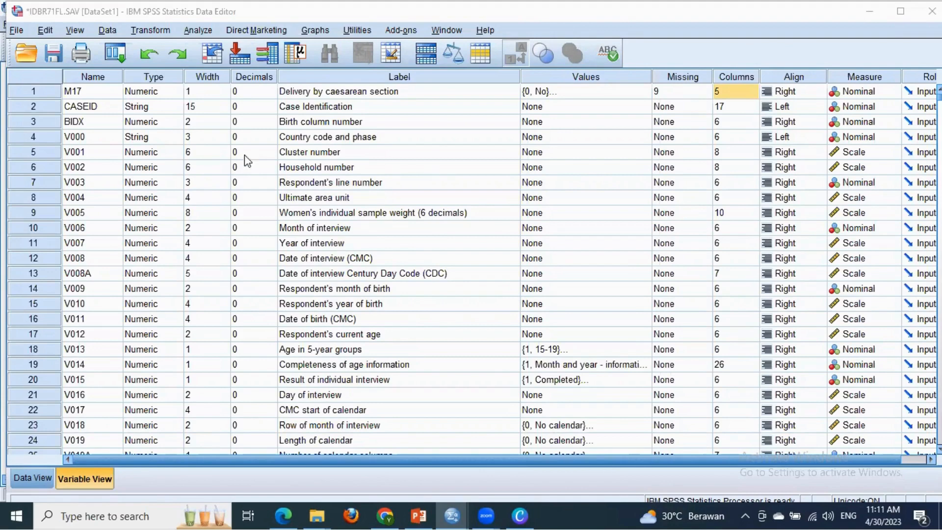
- Start a Complex Samples Frequencies analysis using the TUTORIAL UAS.csaplan plan file and the default joint probabilities file
click(204, 33)
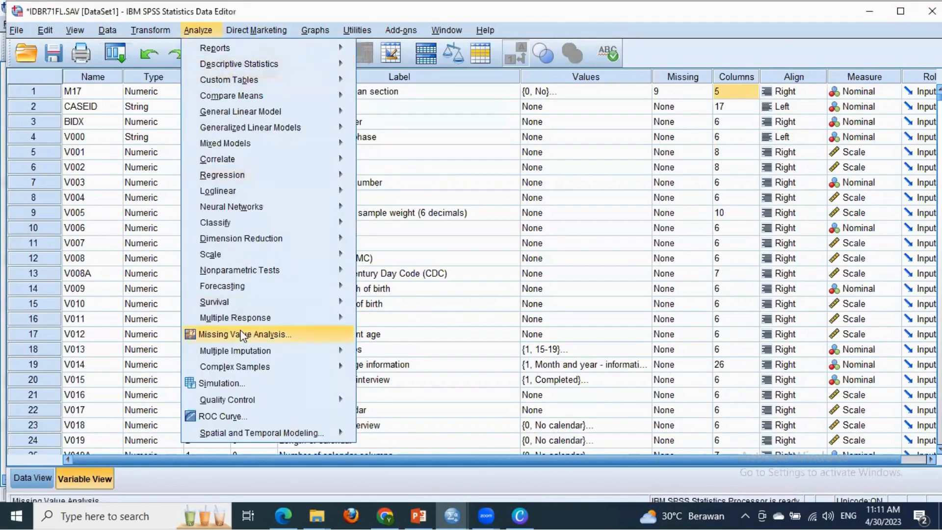
mouse_move(262, 368)
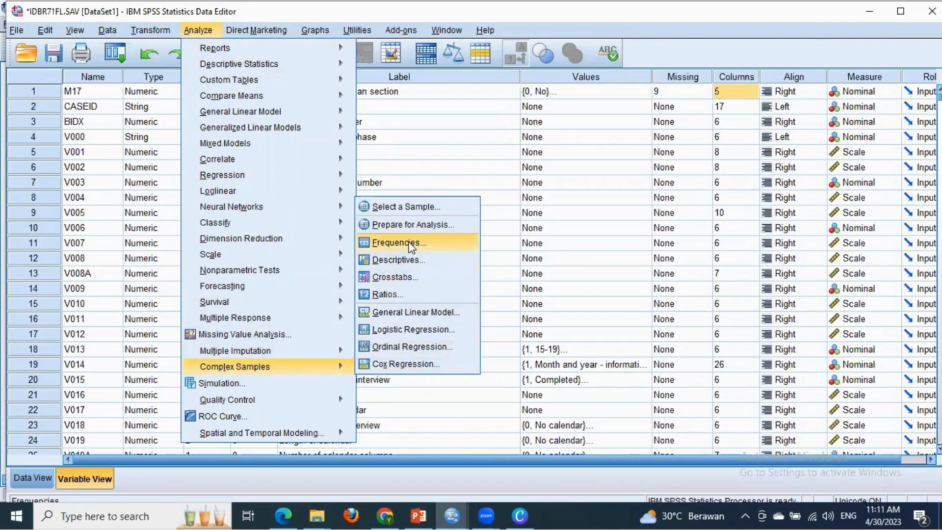
click(434, 247)
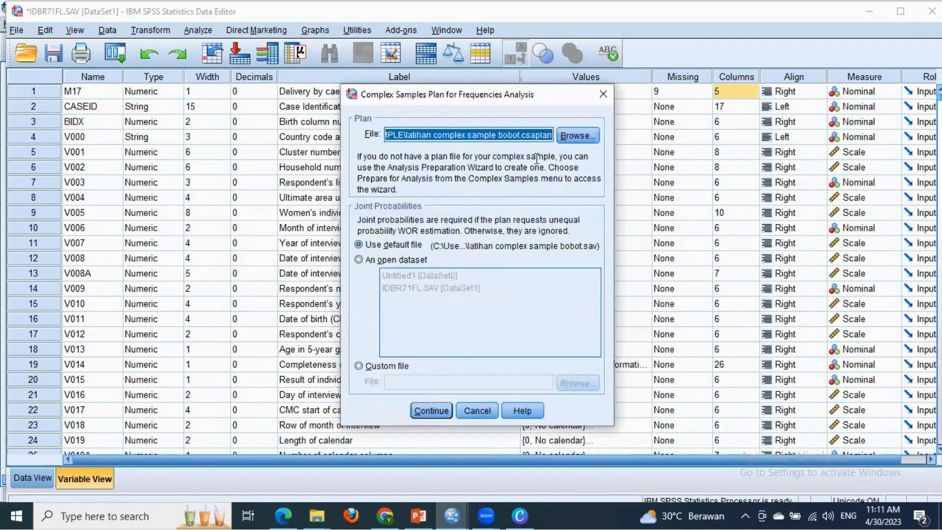
click(575, 137)
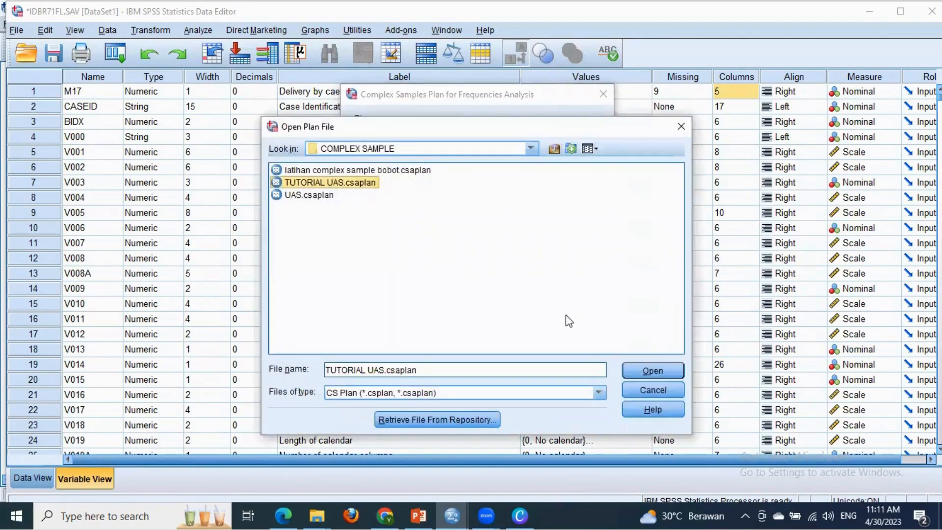
click(640, 367)
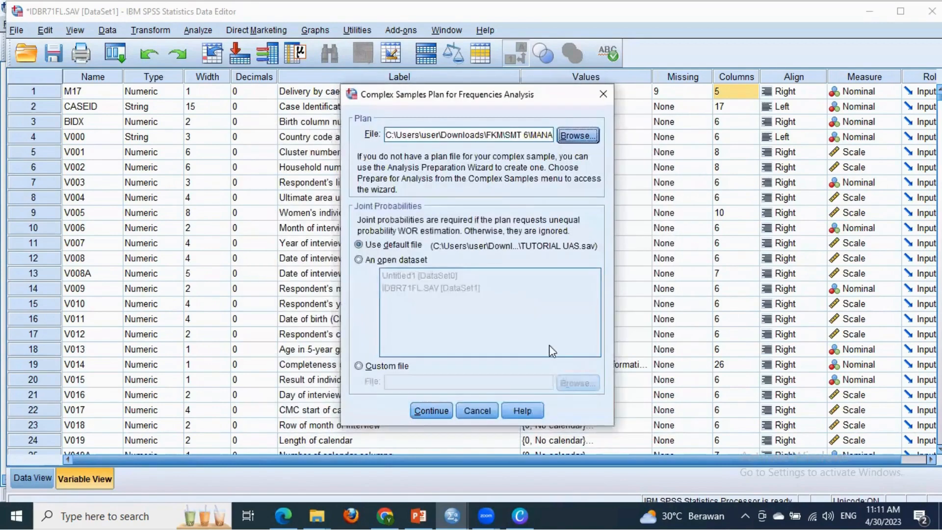
click(432, 412)
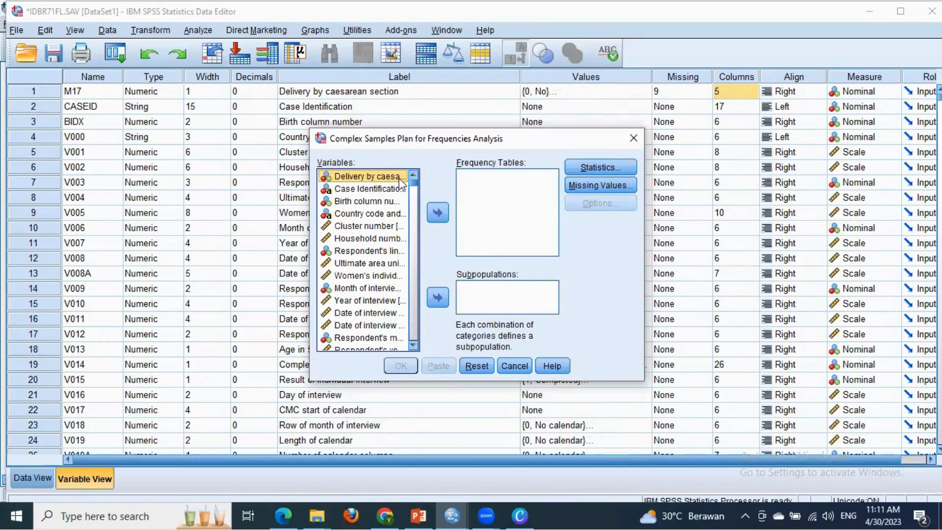
- Run the frequency table for Delivery by caesarean section with population size, table percent, standard error and 95% confidence interval
click(438, 213)
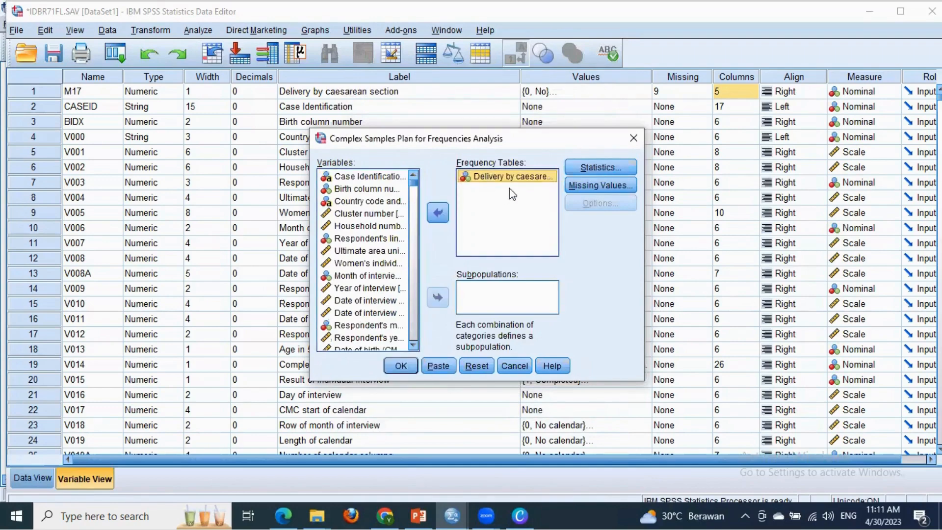
click(579, 169)
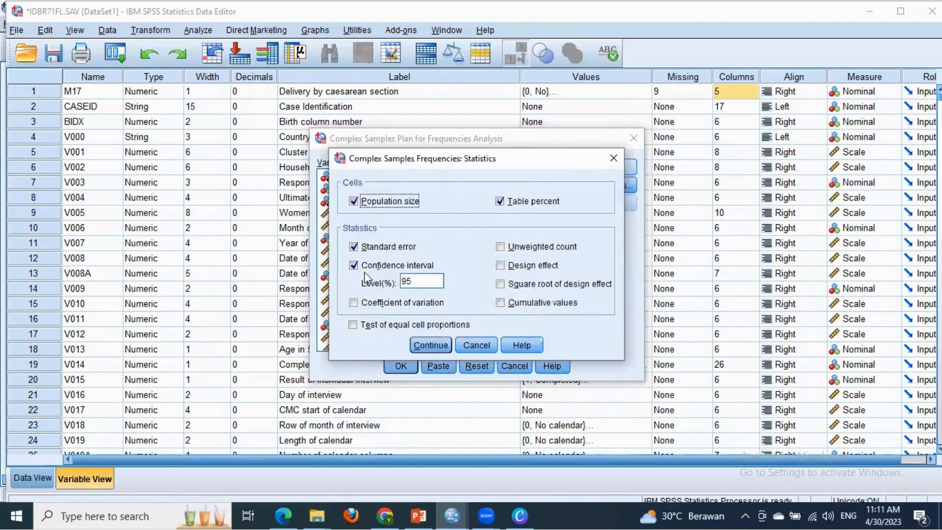
click(420, 342)
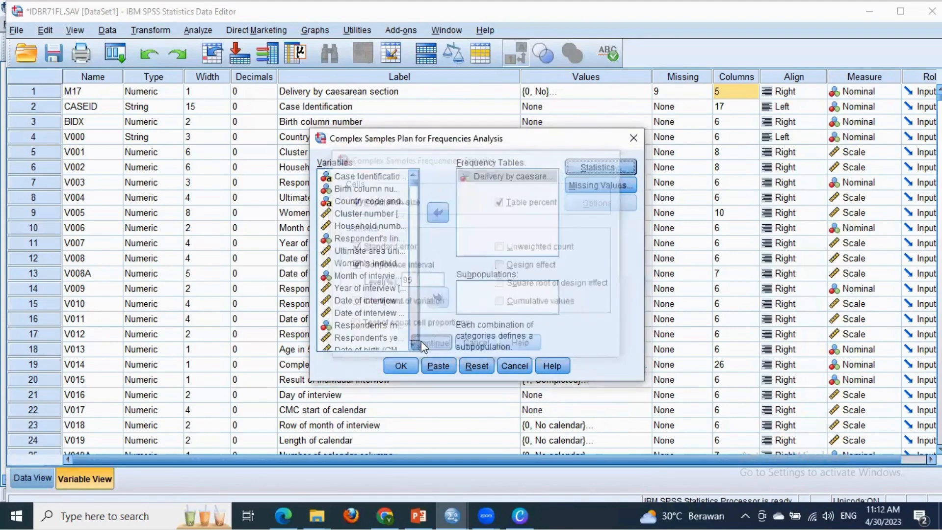
click(401, 366)
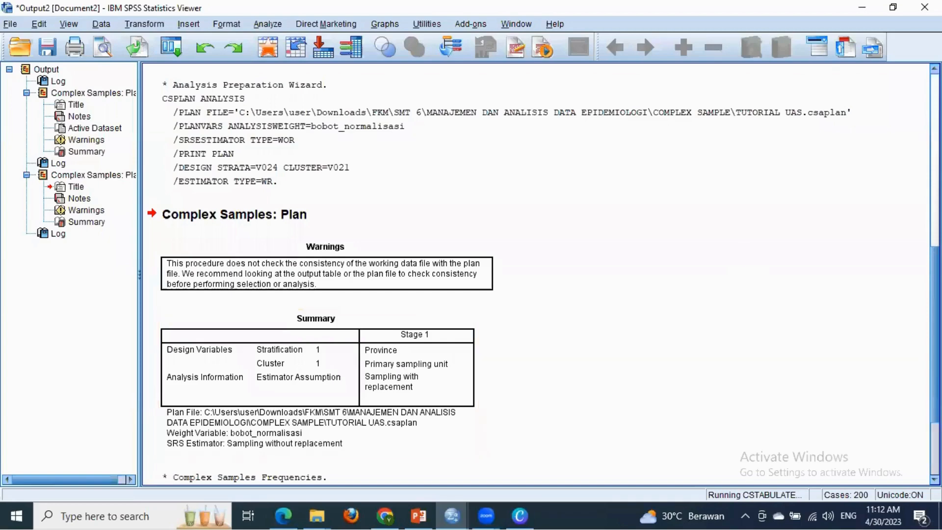